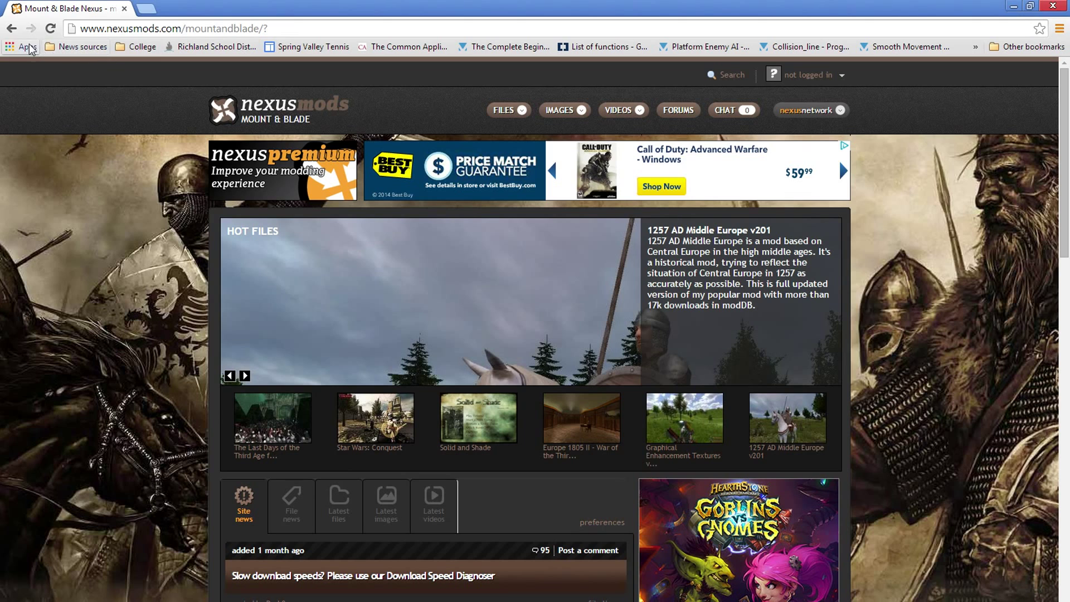
# Step: From the Google results, open the Mount & Blade Nexus Mods page, browse its news and files, then close Chrome
pyautogui.click(16, 28)
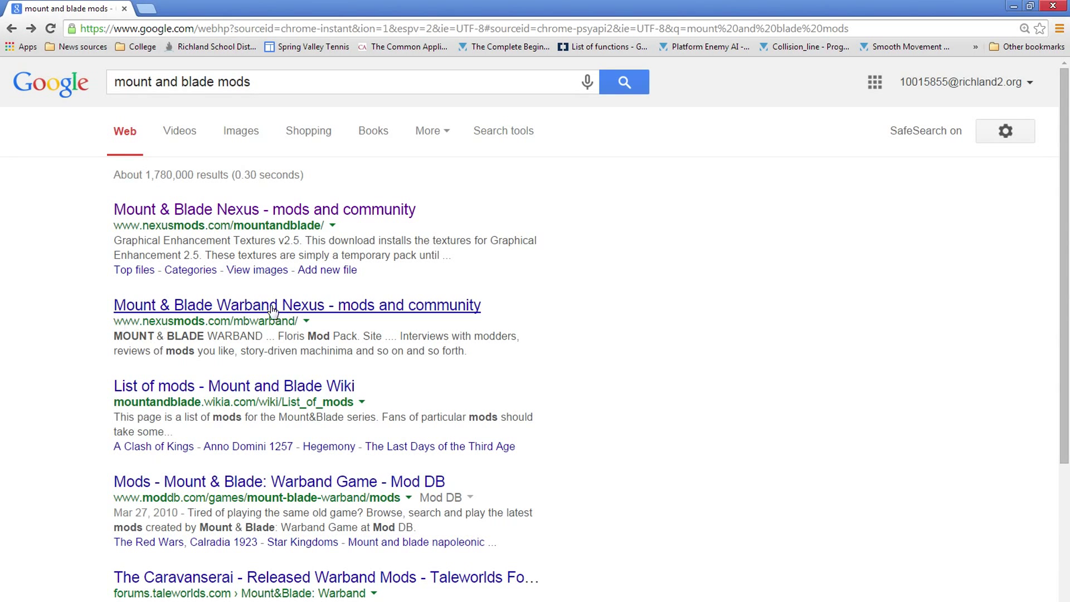
pyautogui.click(230, 210)
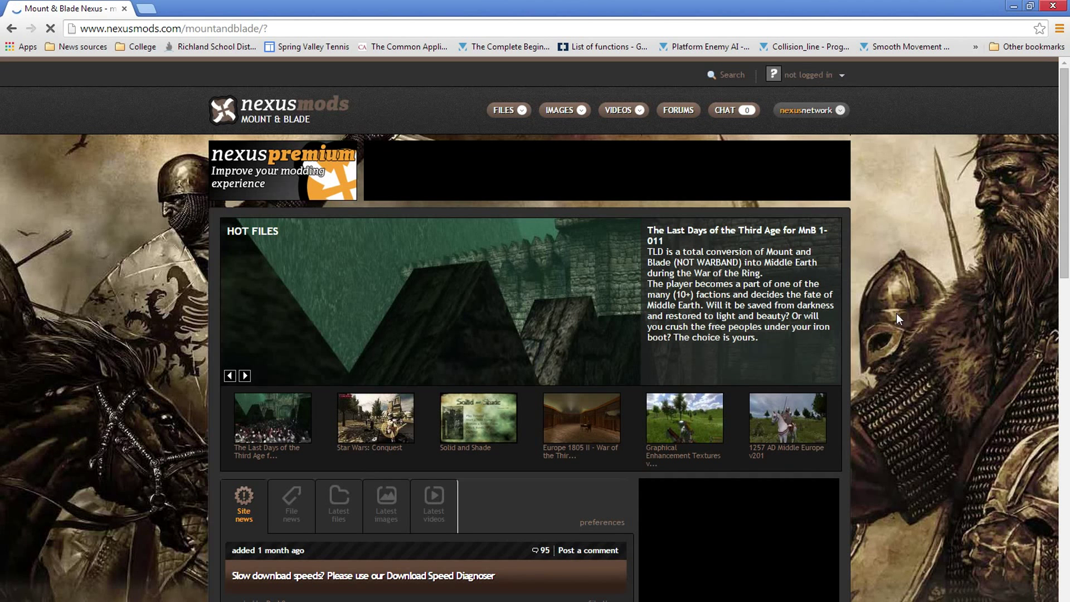
pyautogui.scroll(-1, 126, 88)
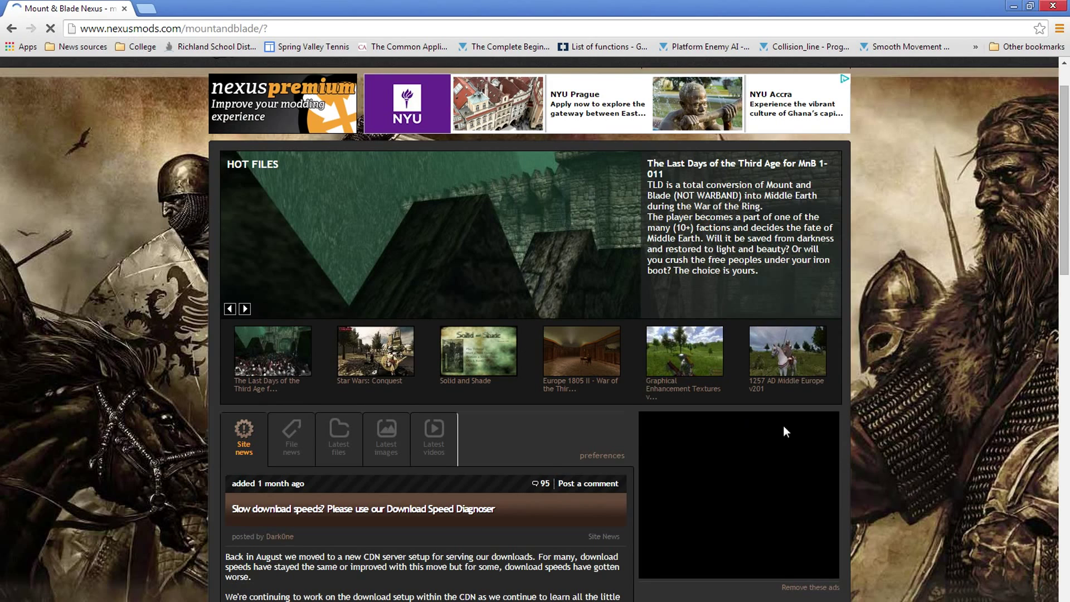
pyautogui.scroll(-6, 784, 432)
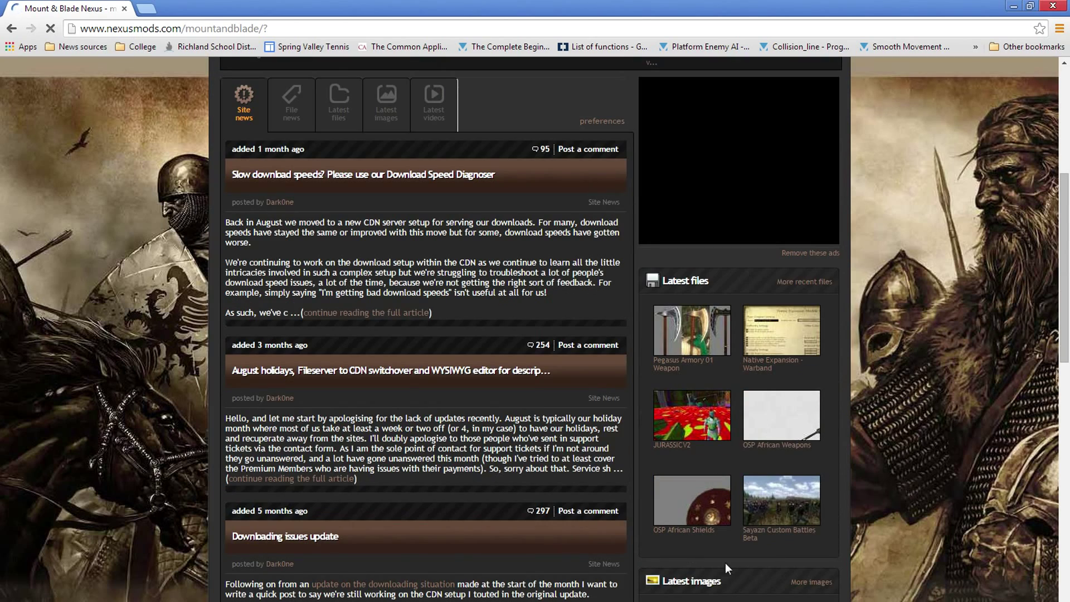
pyautogui.scroll(-5, 988, 372)
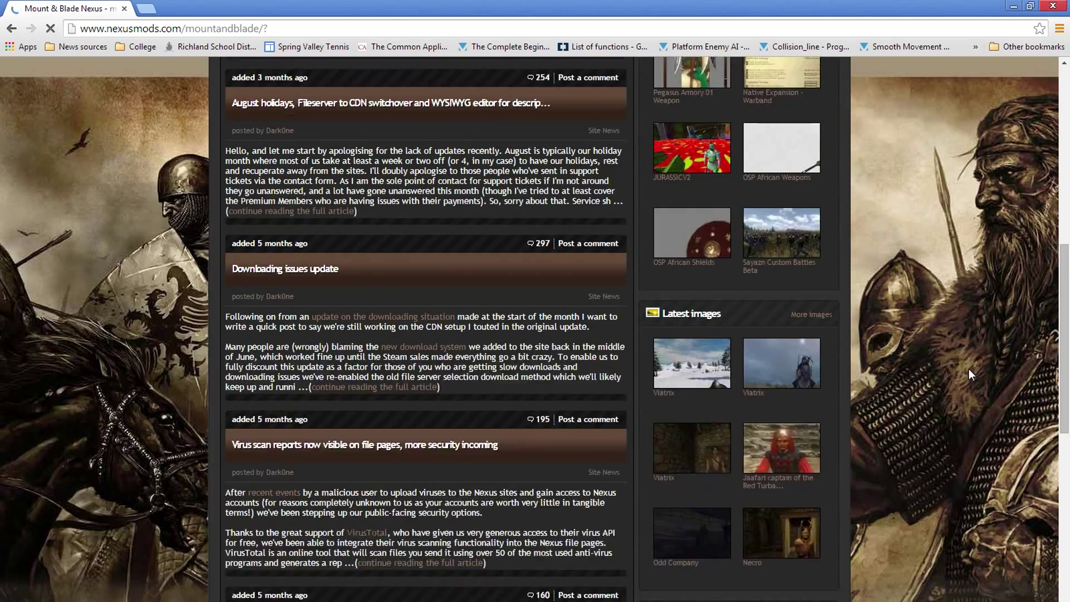
pyautogui.scroll(12, 969, 371)
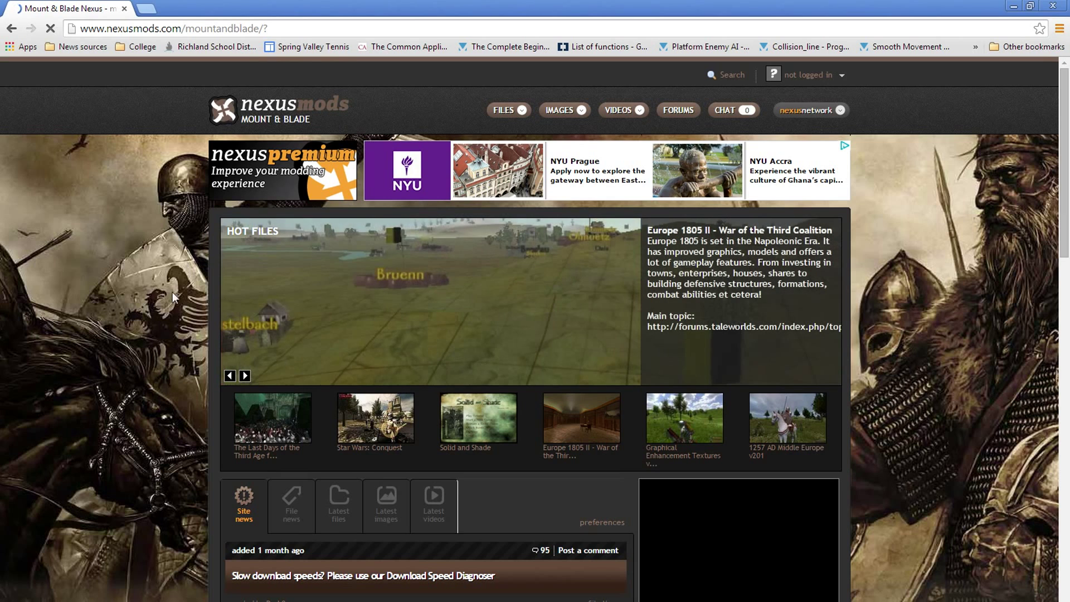
pyautogui.click(1053, 6)
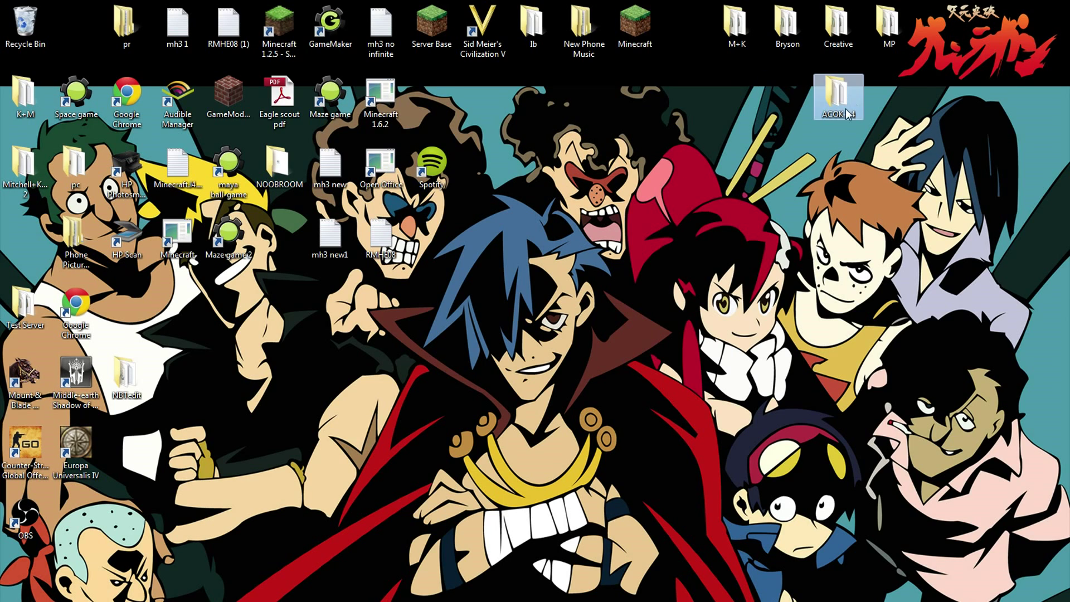
# Step: Move the ACOK 1.4 folder into the top desktop icon row between Minecraft and M+K
pyautogui.click(826, 94)
pyautogui.moveTo(738, 74); pyautogui.dragTo(686, 23)
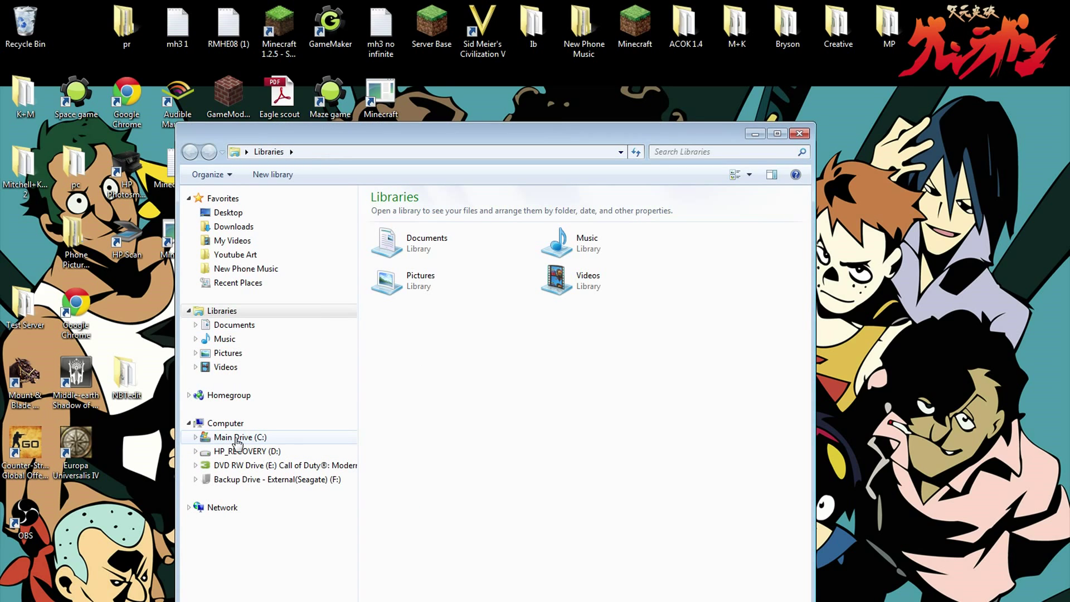
# Step: Navigate from Main Drive (C:) through Program Files (x86)\Steam\SteamApps\common into the MountBlade Warband folder
pyautogui.click(239, 437)
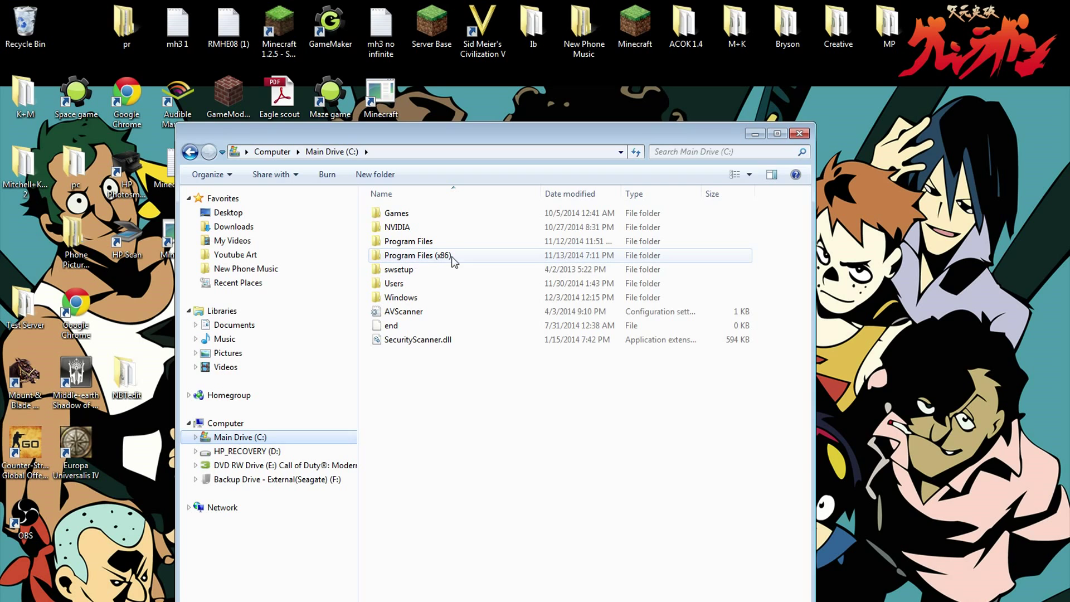
pyautogui.doubleClick(435, 261)
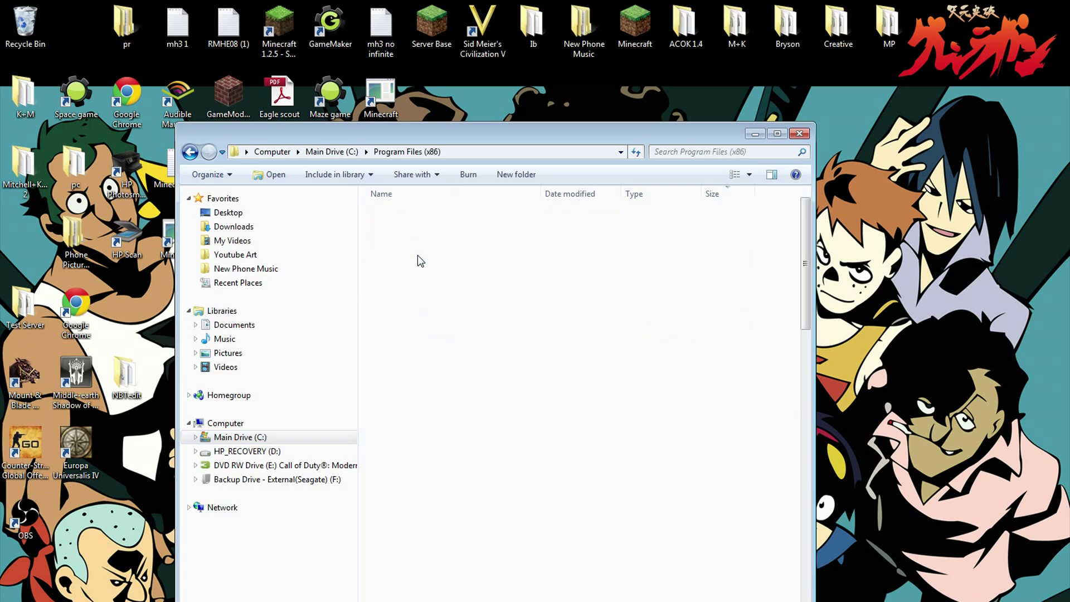
pyautogui.scroll(-3, 434, 264)
pyautogui.scroll(-15, 434, 264)
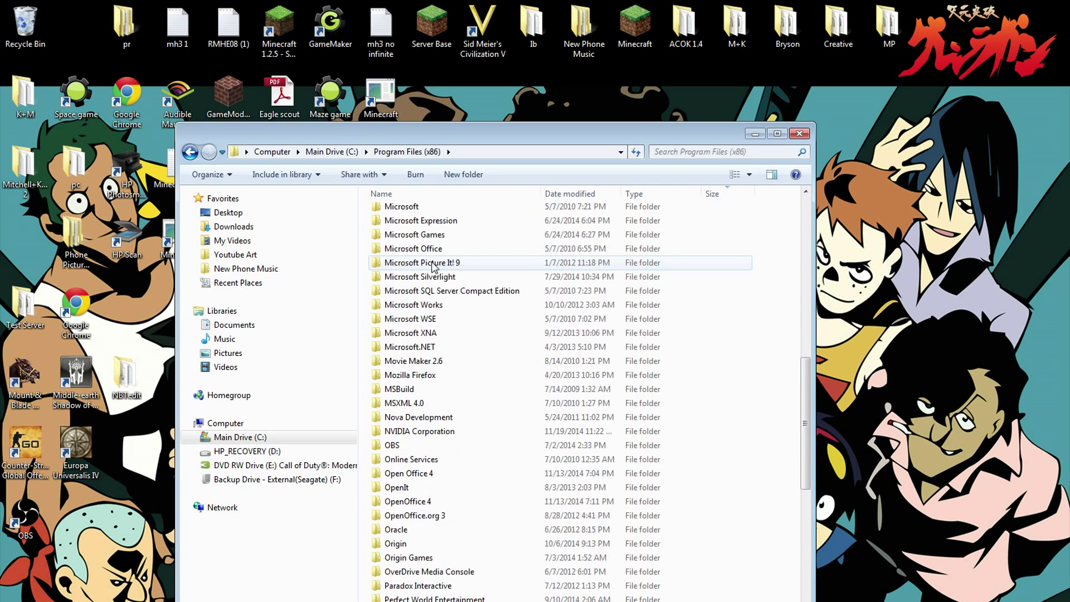
pyautogui.scroll(-2, 433, 266)
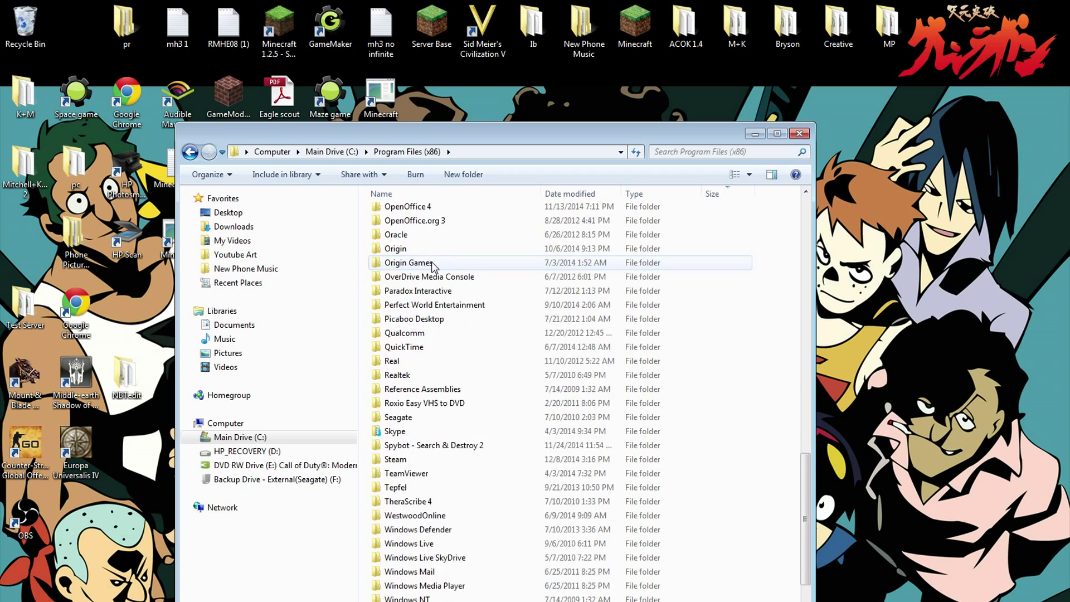
pyautogui.scroll(-1, 433, 267)
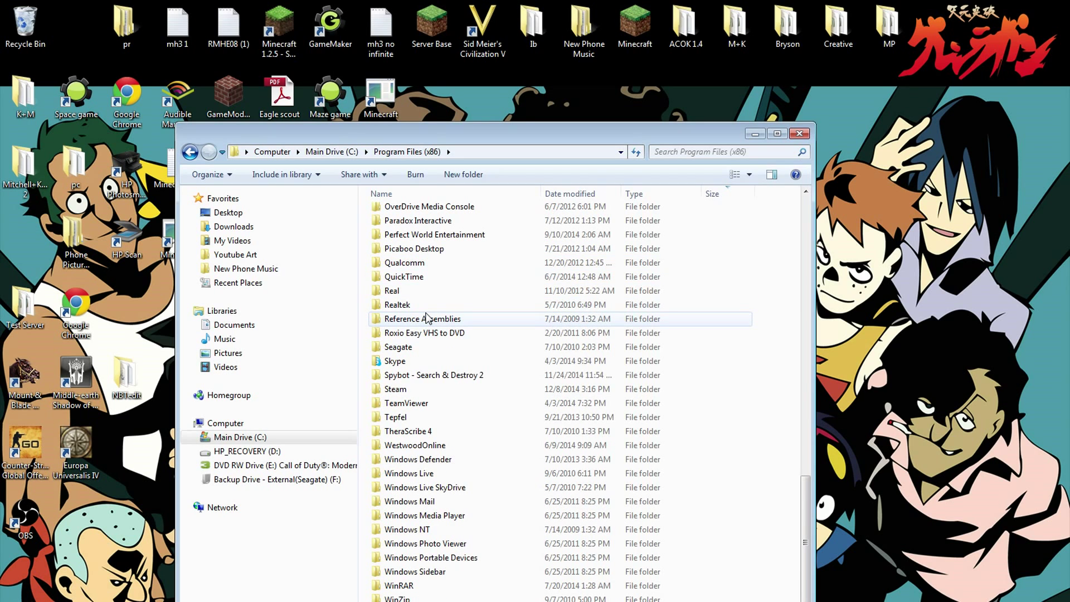
pyautogui.doubleClick(403, 392)
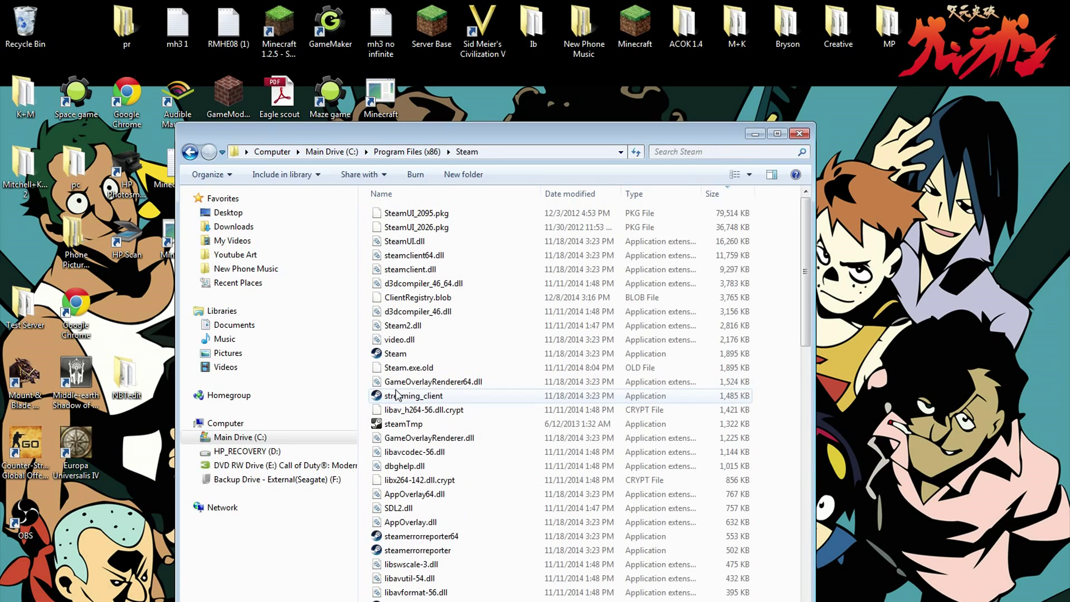
pyautogui.scroll(-12, 412, 365)
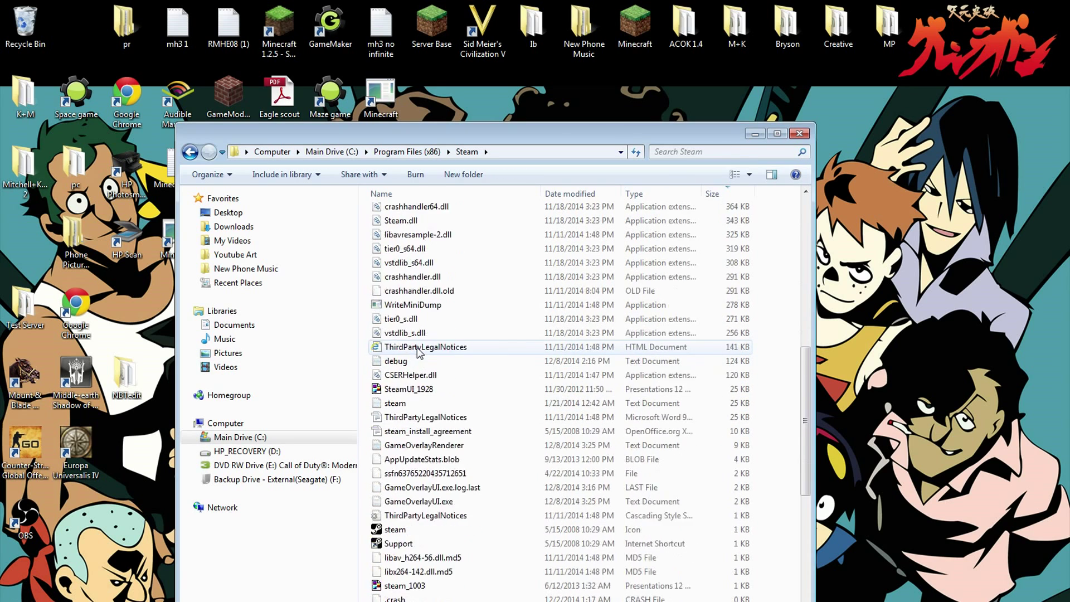
pyautogui.scroll(-4, 420, 350)
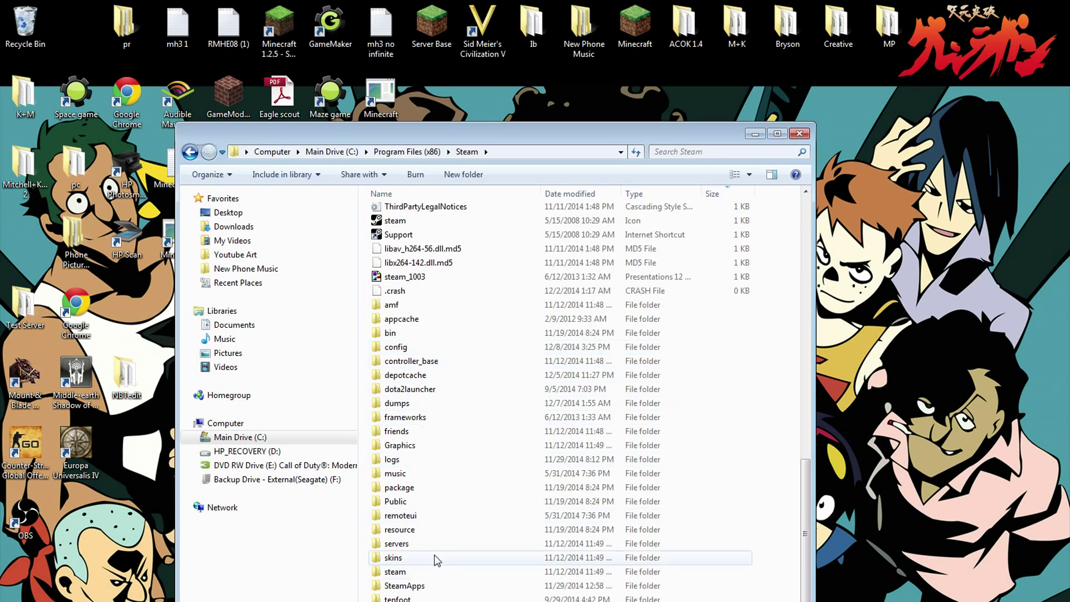
pyautogui.doubleClick(415, 586)
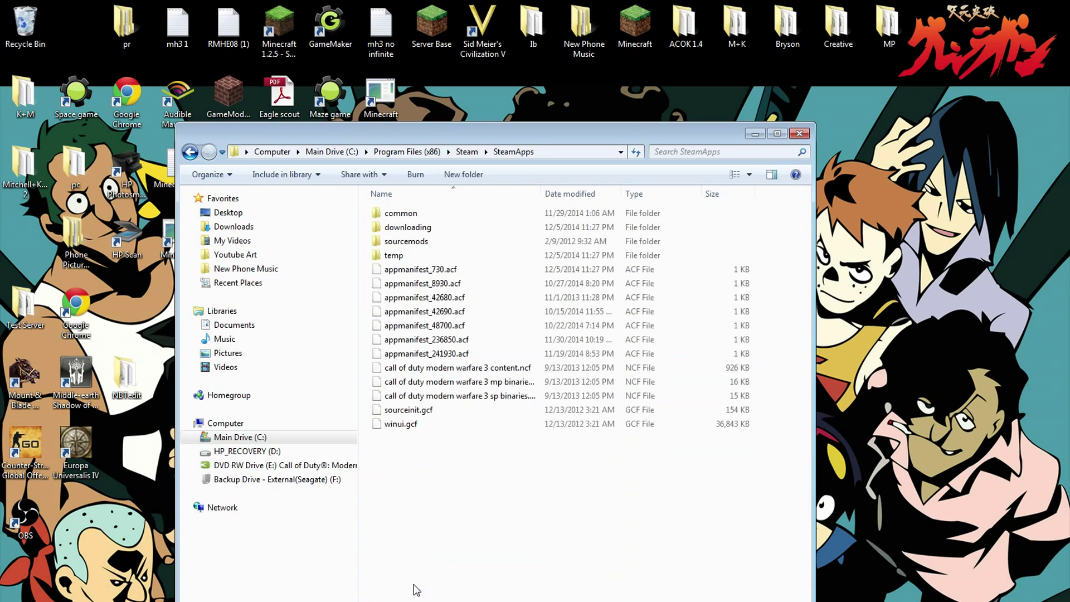
pyautogui.doubleClick(406, 218)
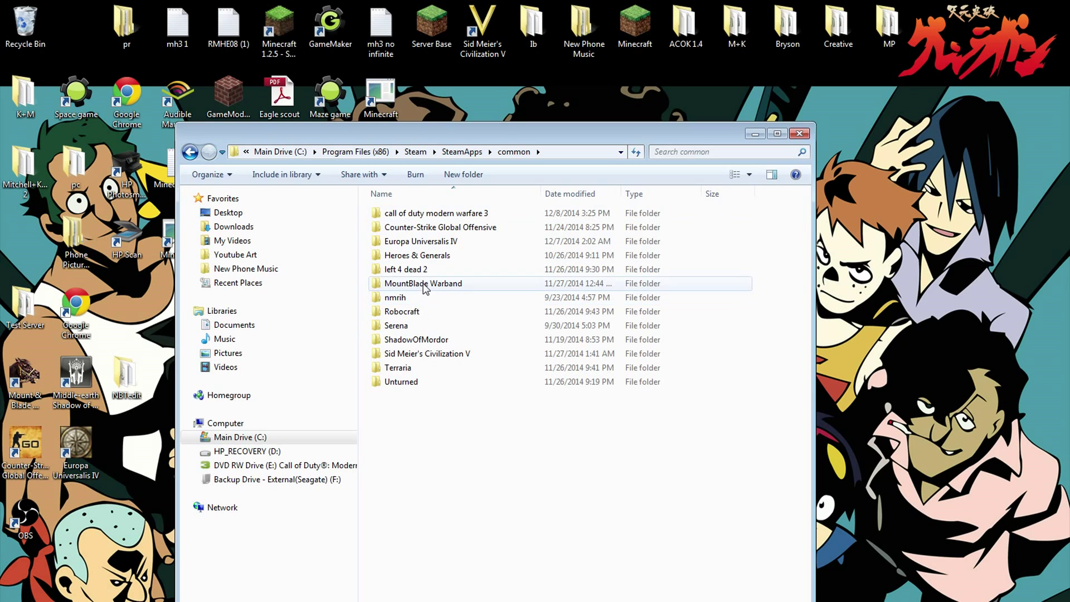
pyautogui.doubleClick(426, 284)
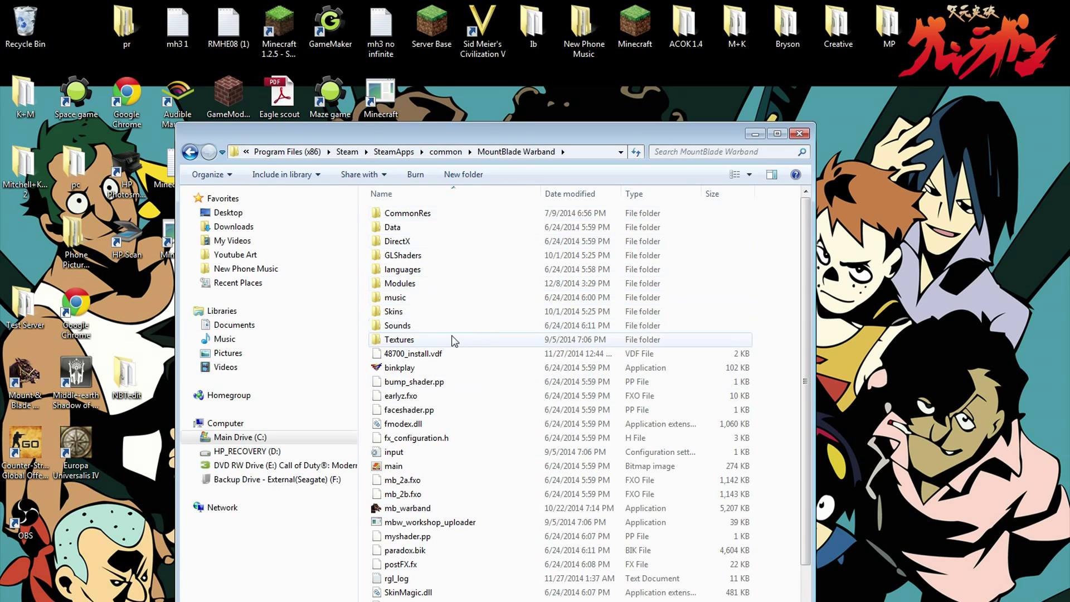
# Step: Open Warband's Modules folder and paste the ACOK 1.4 folder from the desktop into it
pyautogui.doubleClick(402, 283)
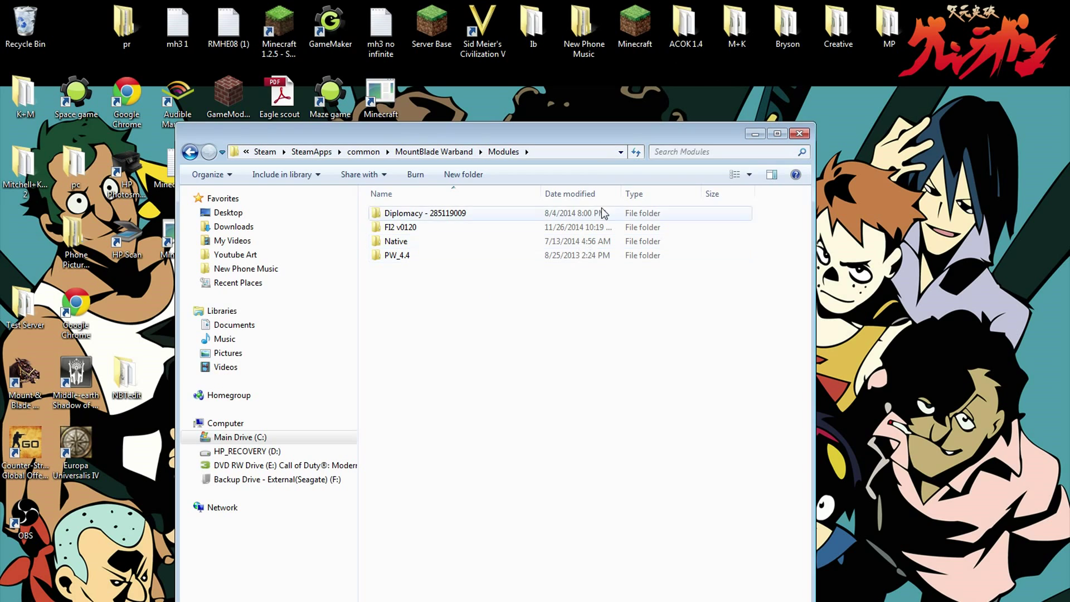
pyautogui.click(686, 25)
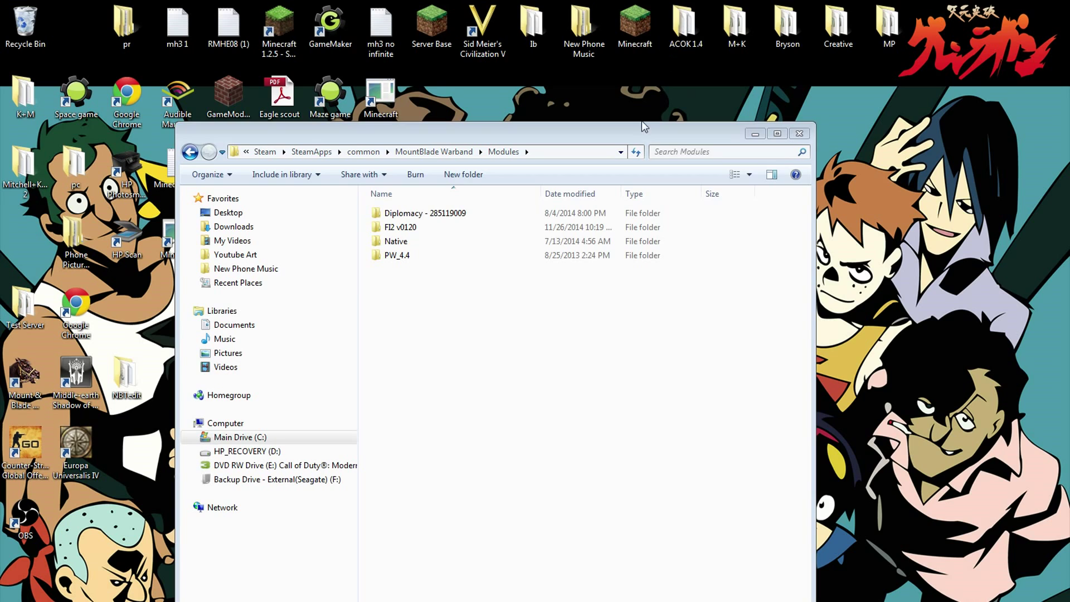
pyautogui.click(537, 304)
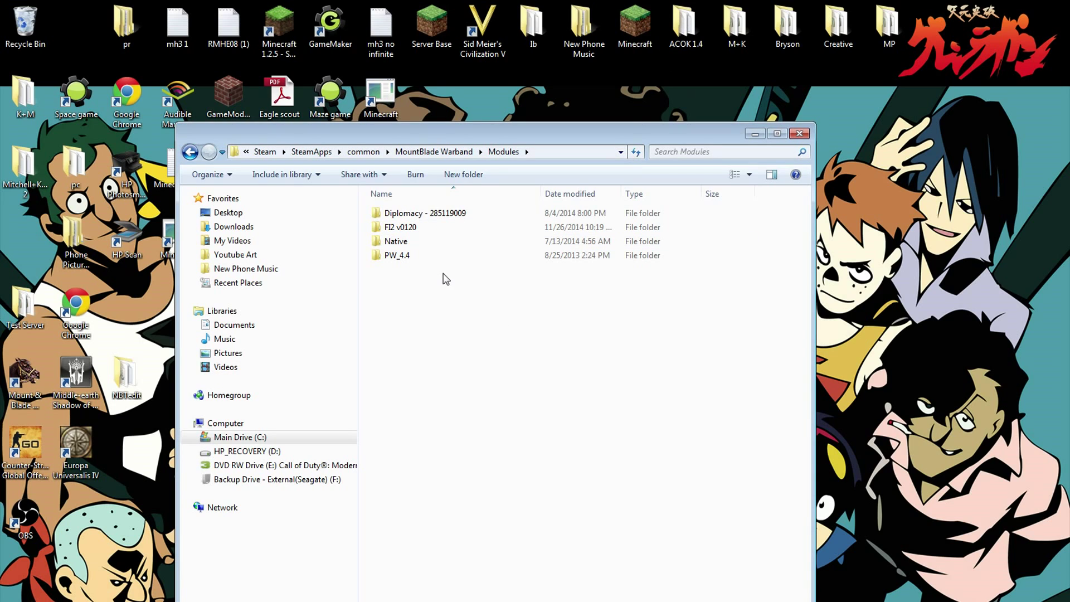
pyautogui.hotkey('ctrl', 'v')
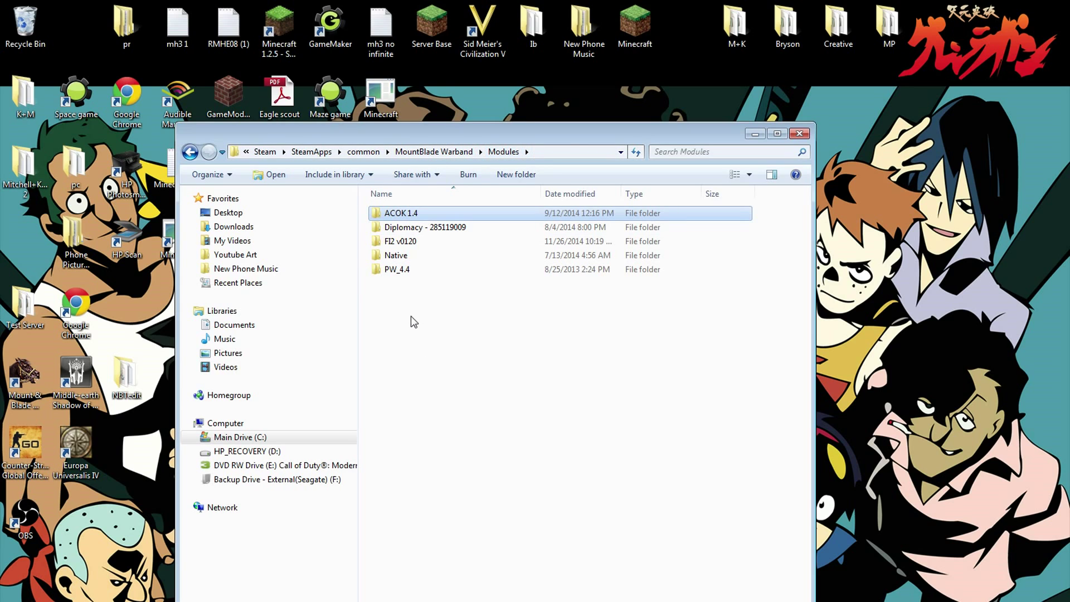
# Step: Go back up to Main Drive (C:) and reopen Program Files (x86)\Steam
pyautogui.click(261, 149)
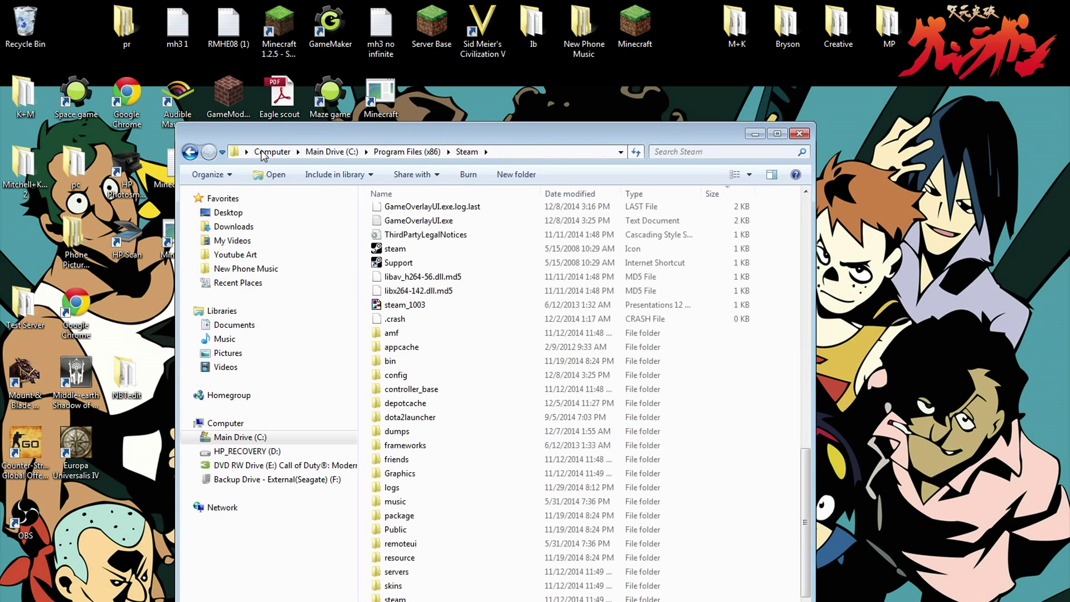
pyautogui.click(379, 151)
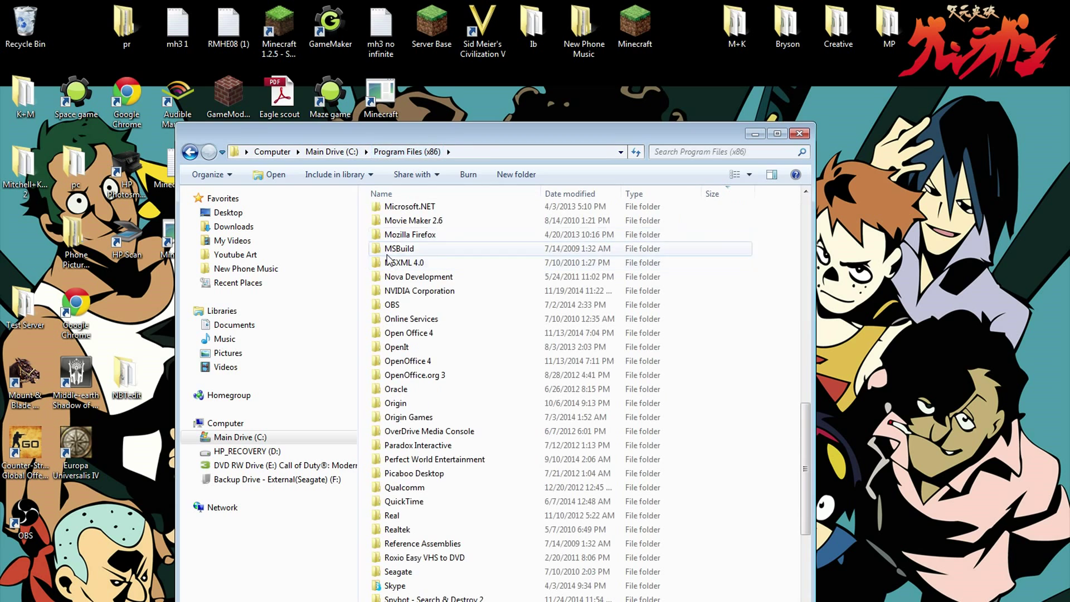
pyautogui.click(330, 152)
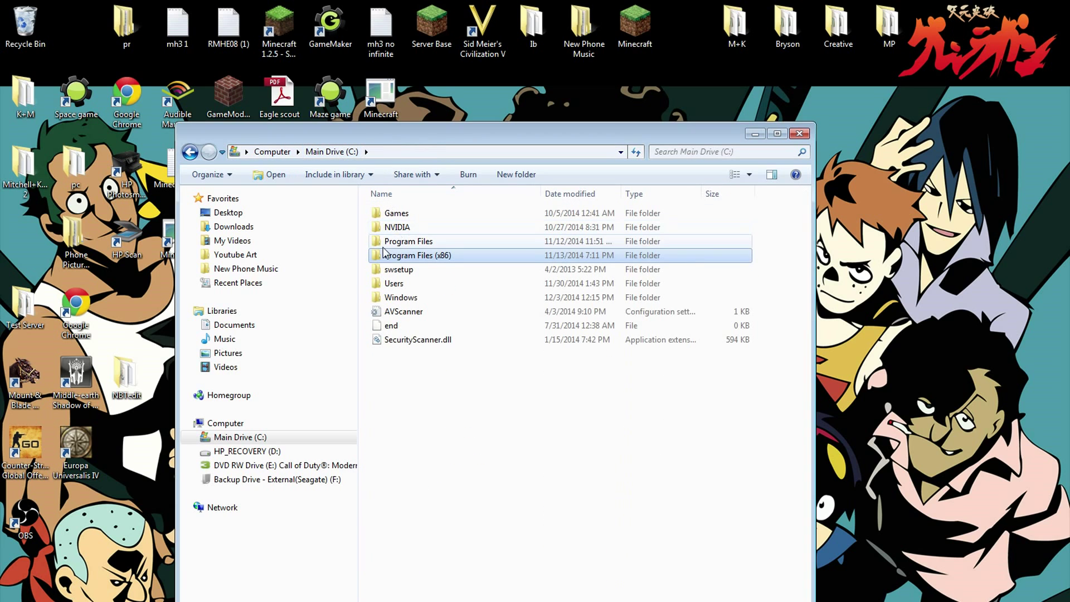
pyautogui.doubleClick(410, 257)
pyautogui.scroll(-15, 451, 263)
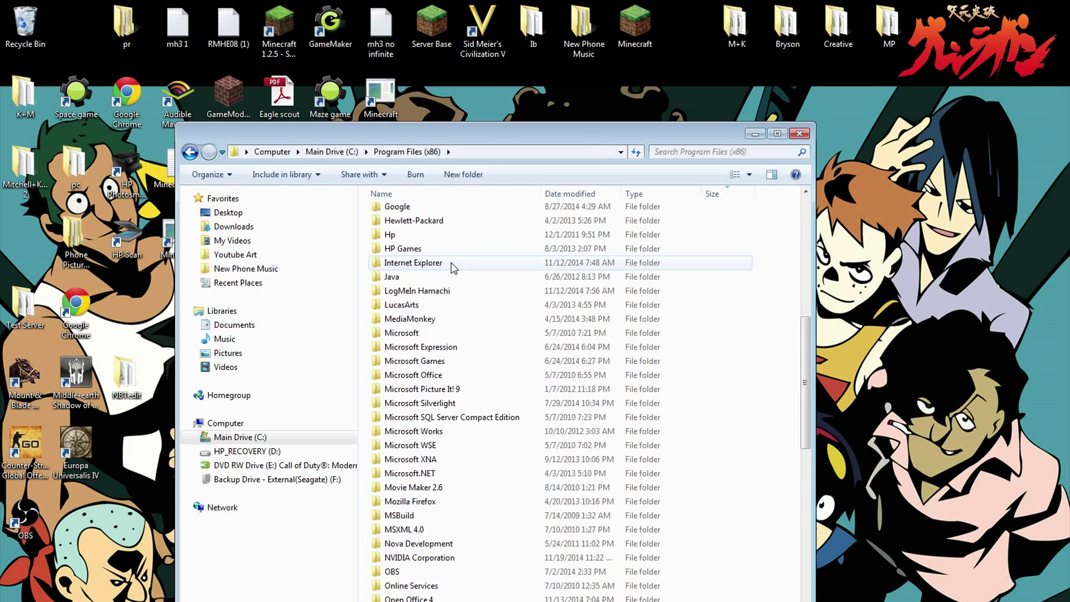
pyautogui.scroll(-4, 413, 563)
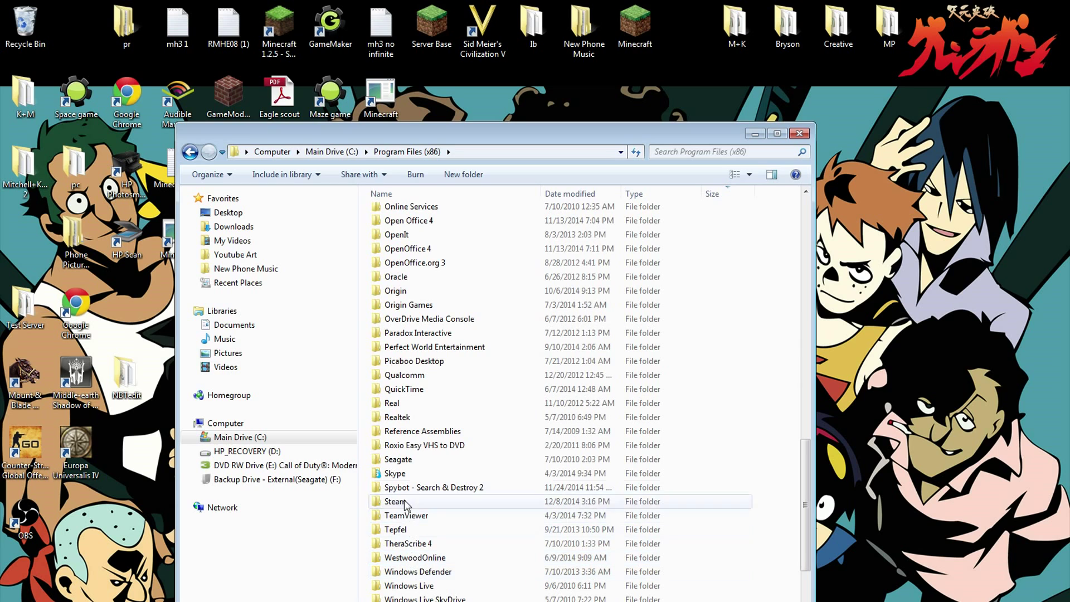
pyautogui.click(404, 504)
pyautogui.doubleClick(404, 504)
# Step: Continue through SteamApps\common\MountBlade Warband to Modules, confirm ACOK 1.4 is there, and close the window
pyautogui.scroll(-15, 406, 557)
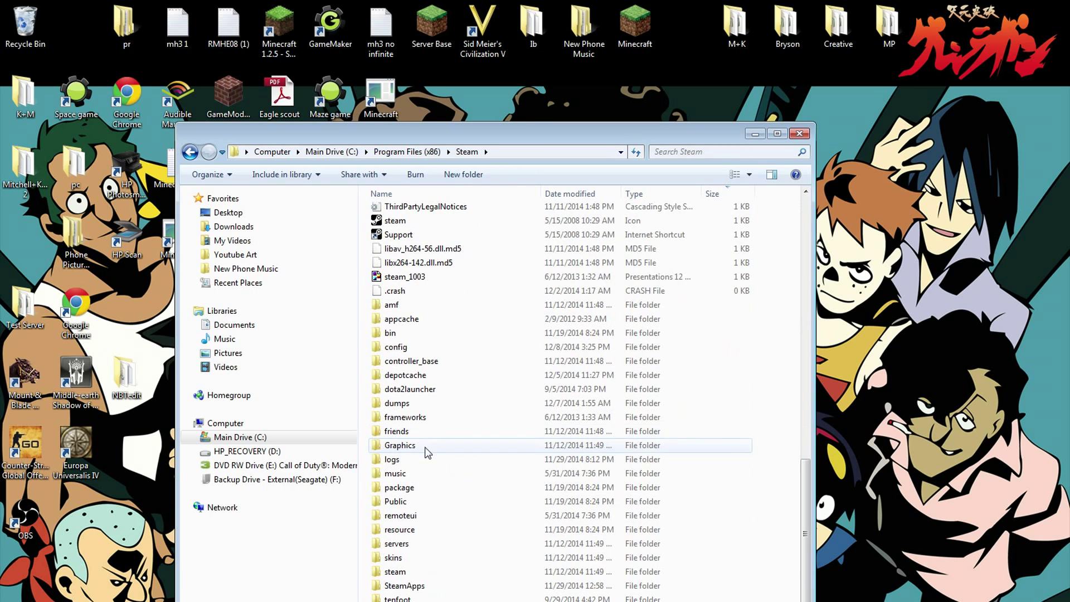
pyautogui.doubleClick(406, 585)
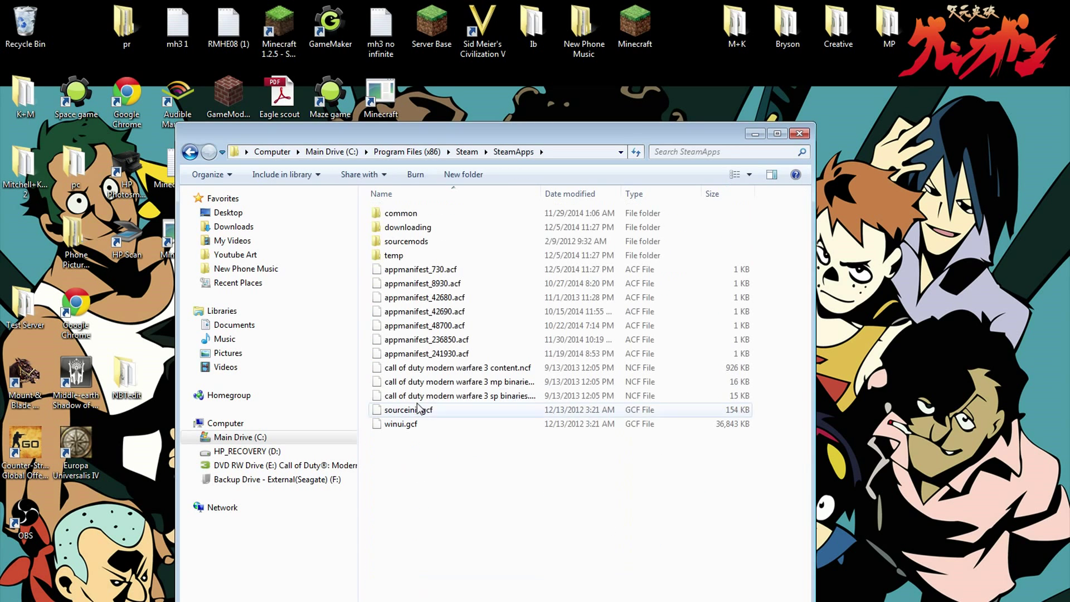
pyautogui.doubleClick(398, 215)
pyautogui.doubleClick(416, 282)
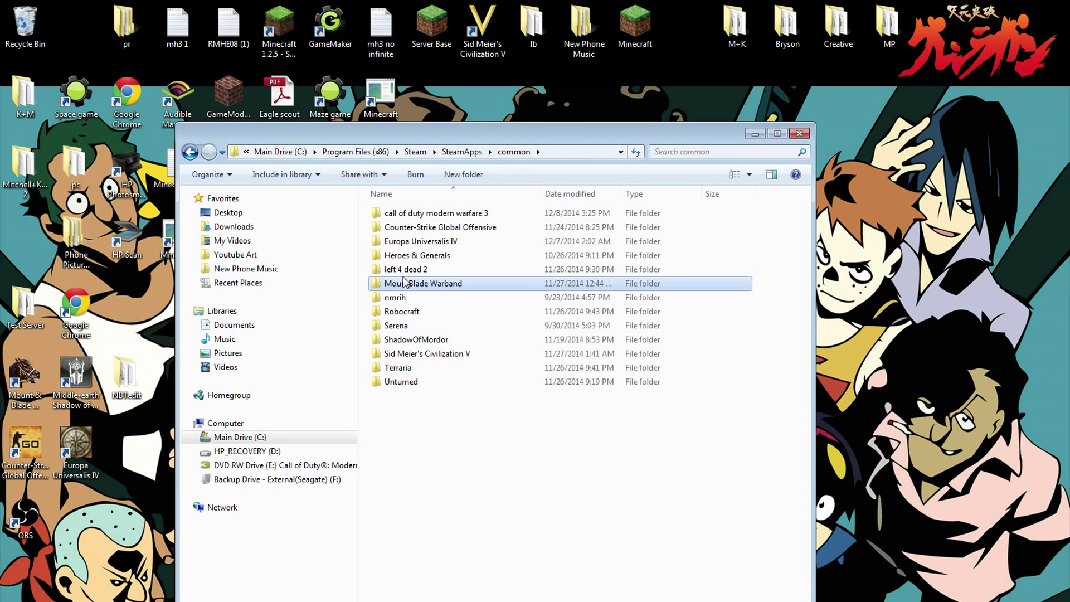
pyautogui.doubleClick(397, 285)
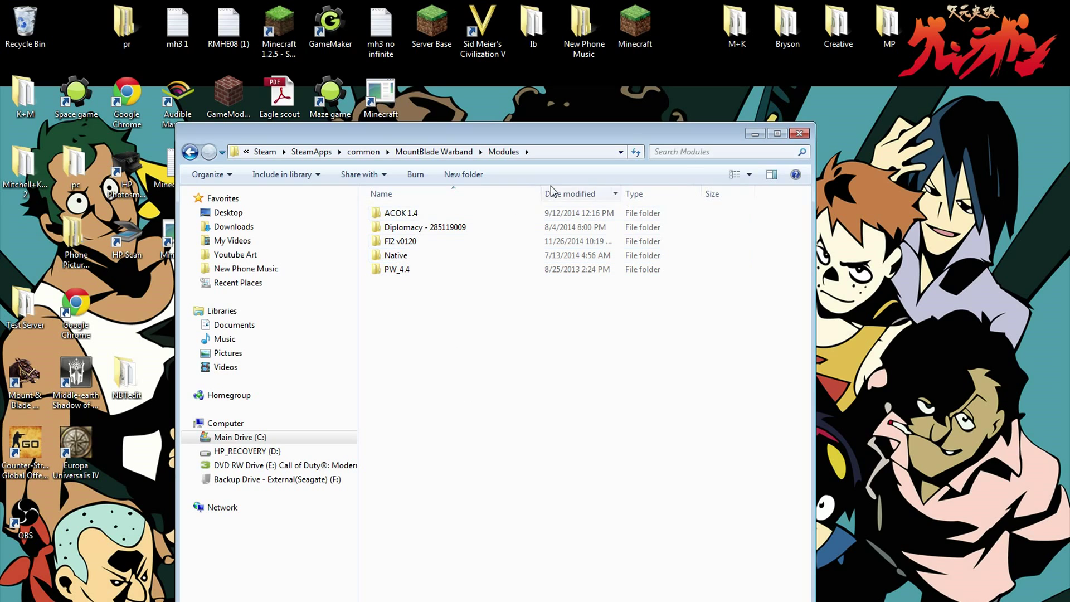
pyautogui.click(799, 133)
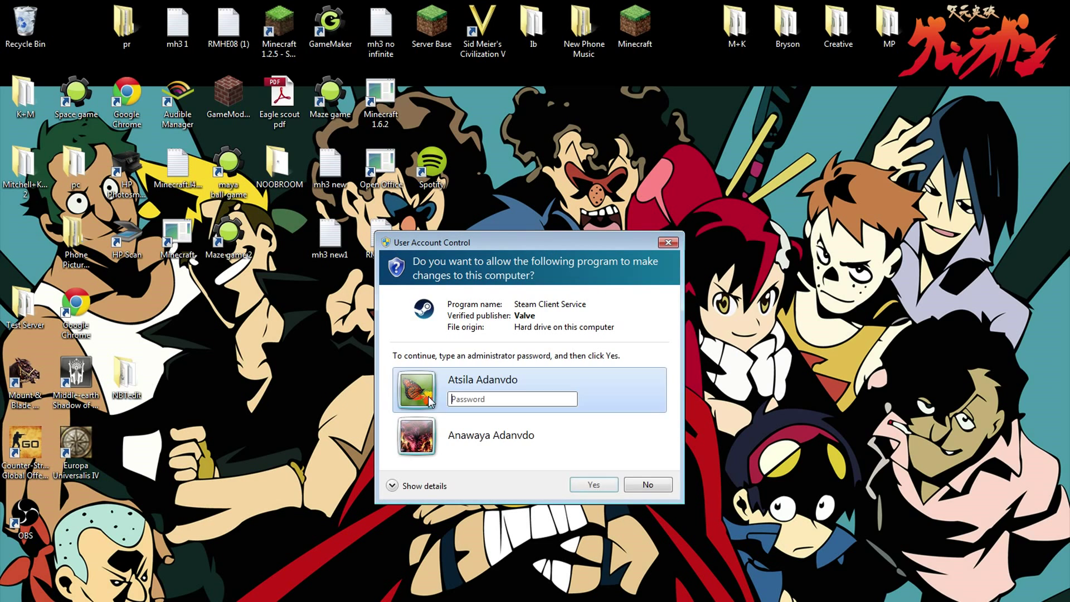
# Step: Decline the Steam Client Service UAC prompt and select ACOK 1.4 as the launcher's current module
pyautogui.click(648, 486)
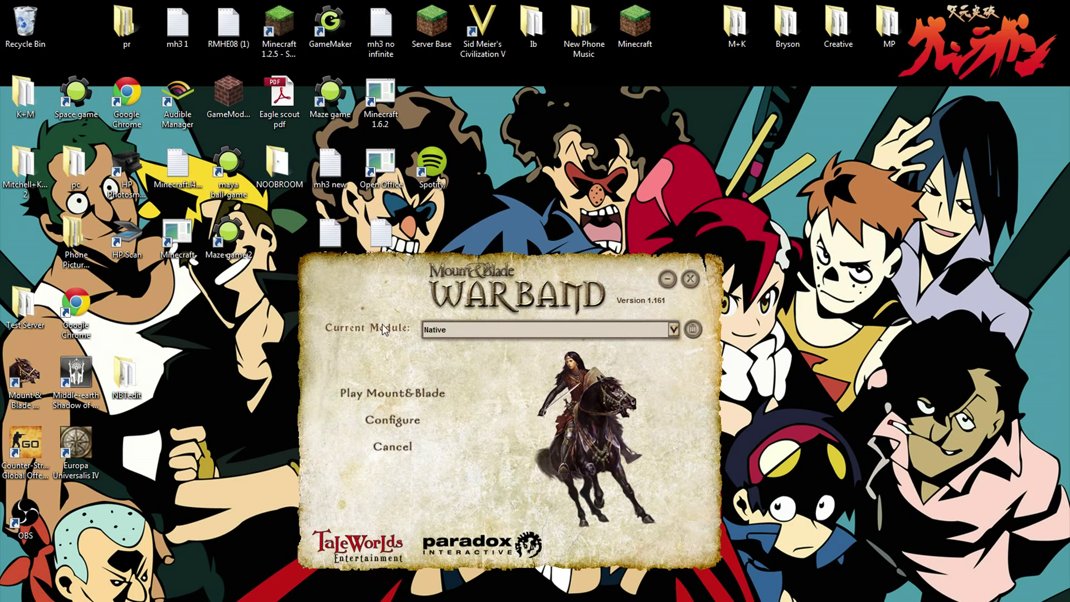
pyautogui.click(668, 329)
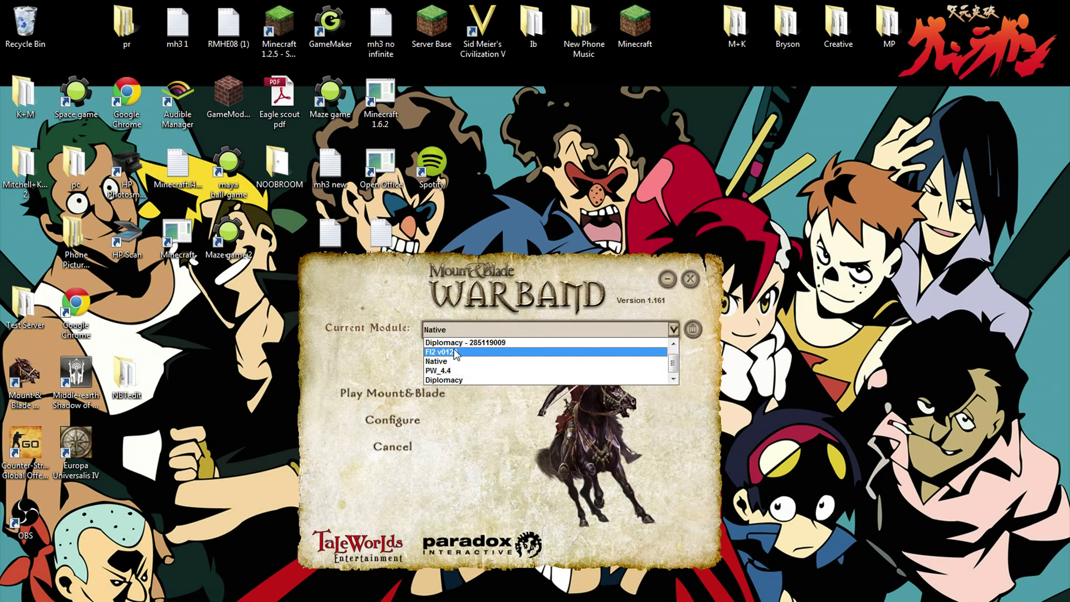
pyautogui.scroll(1, 467, 366)
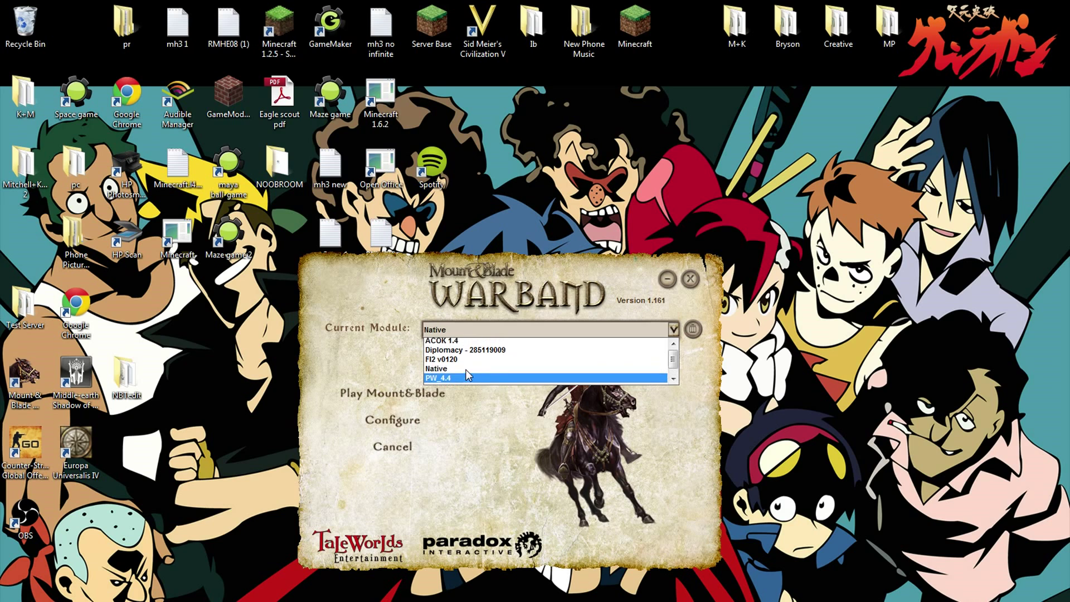
pyautogui.click(452, 343)
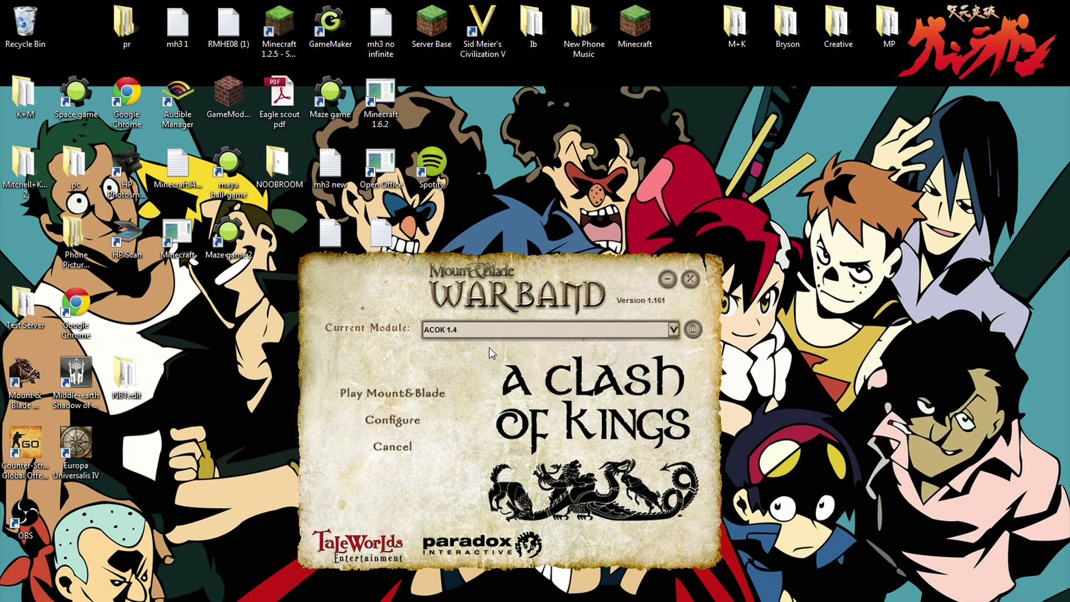
# Step: Set the current module back to Native, passing through Diplomacy along the way
pyautogui.click(504, 328)
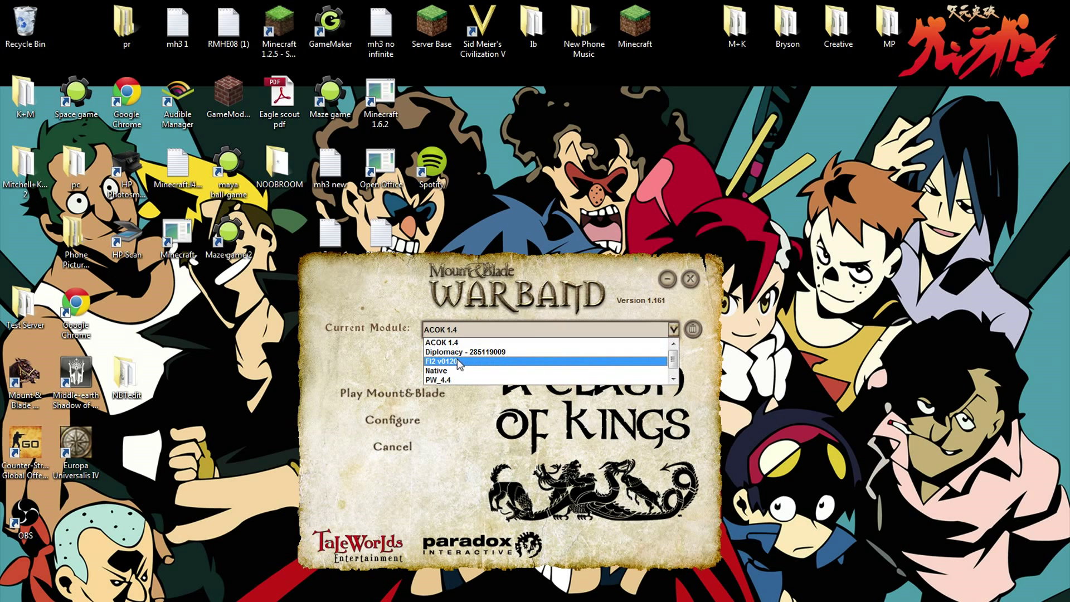
pyautogui.click(457, 351)
pyautogui.click(466, 329)
pyautogui.click(471, 363)
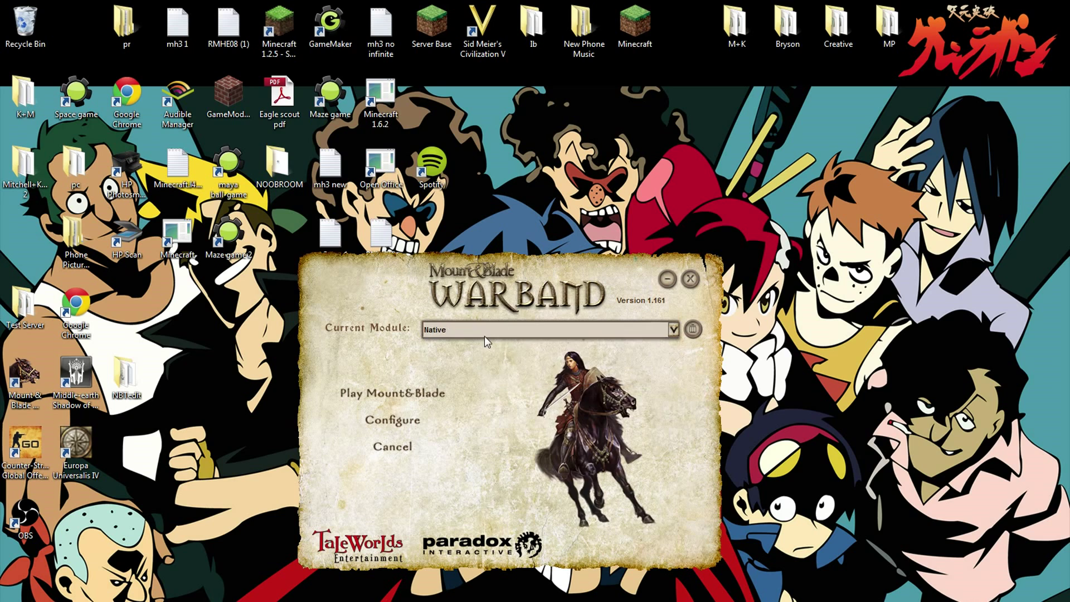
pyautogui.click(484, 330)
pyautogui.scroll(1, 483, 357)
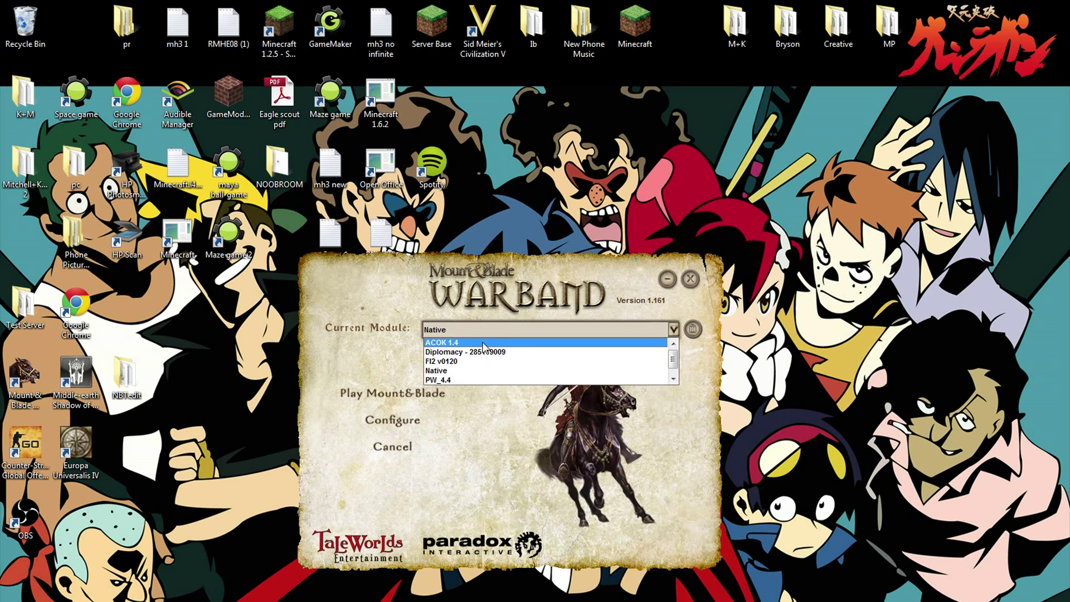